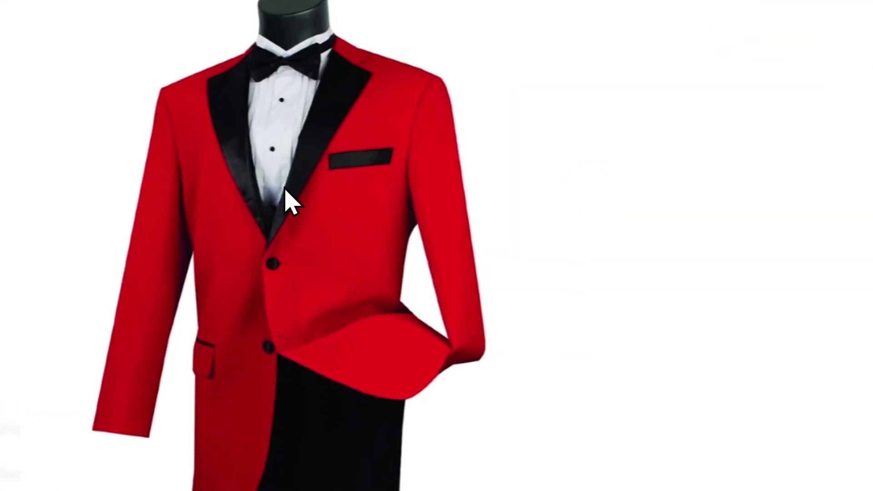
- Review the earlier generated photo of the man and the Virtual Try On Custom Gem label
left_click(46, 88)
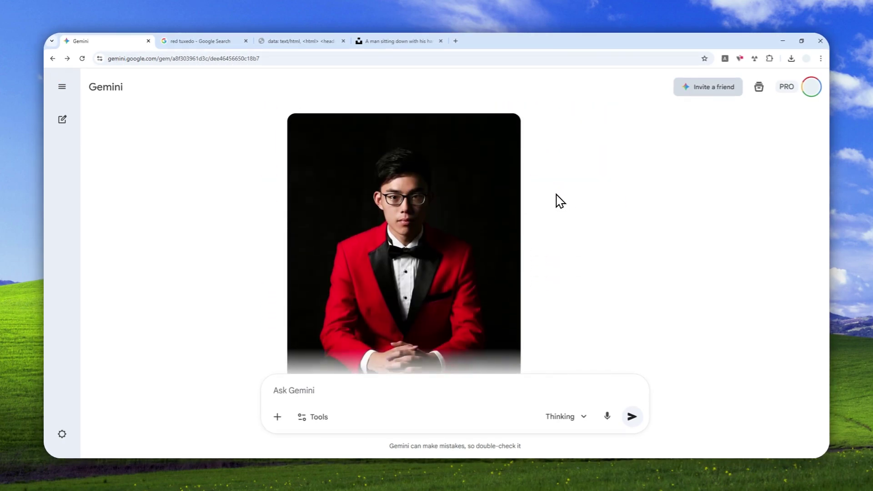
left_click(437, 209)
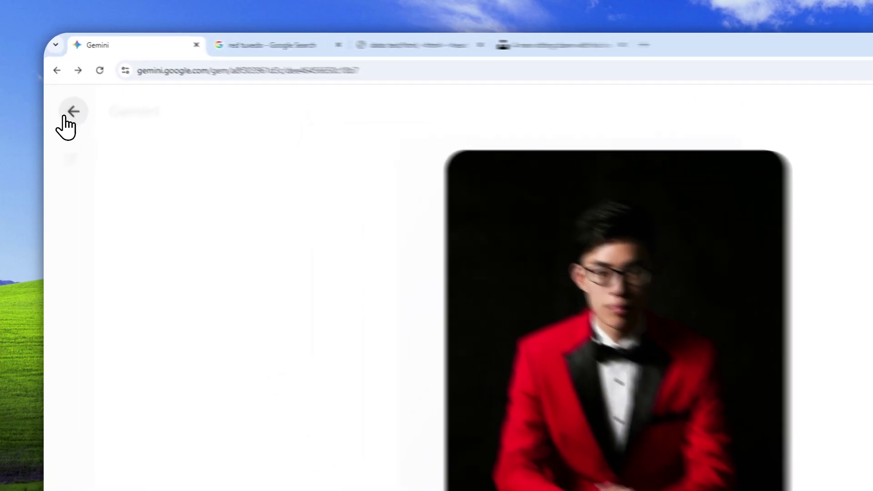
left_click(64, 86)
scroll(678, 255, "up", 5)
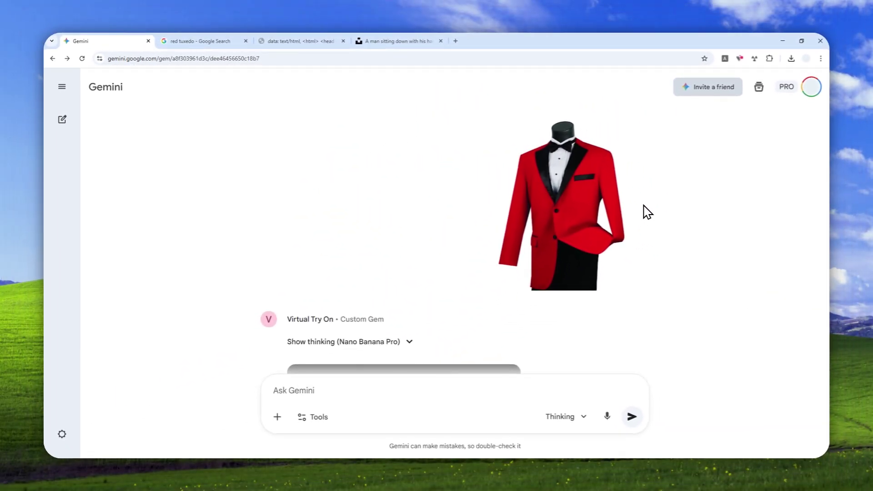
scroll(642, 211, "down", 5)
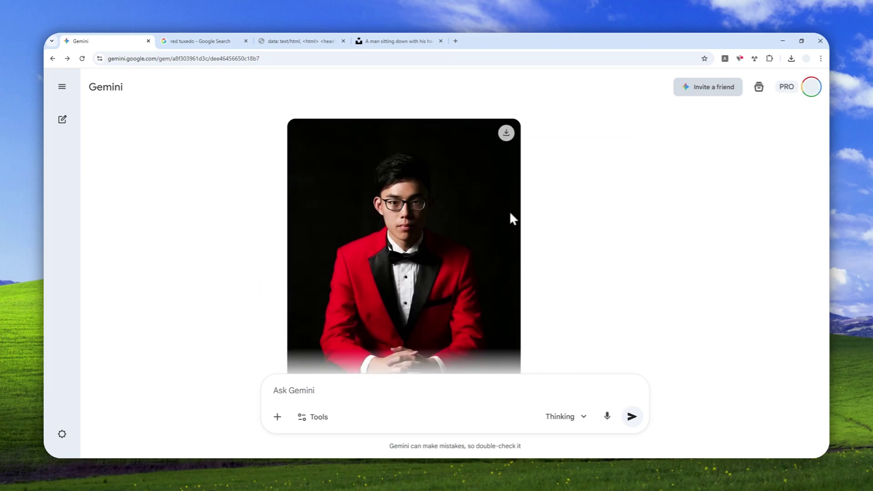
scroll(462, 229, "down", 1)
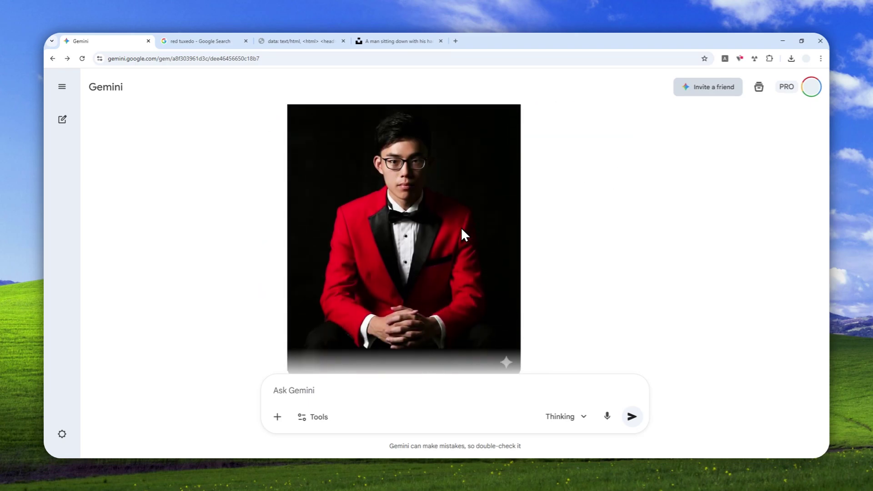
scroll(438, 266, "up", 4)
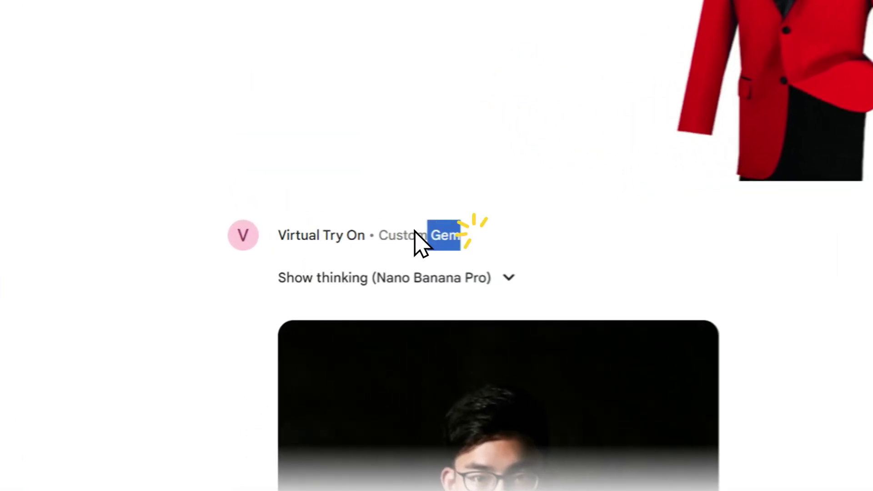
left_click_drag(415, 241, 384, 241)
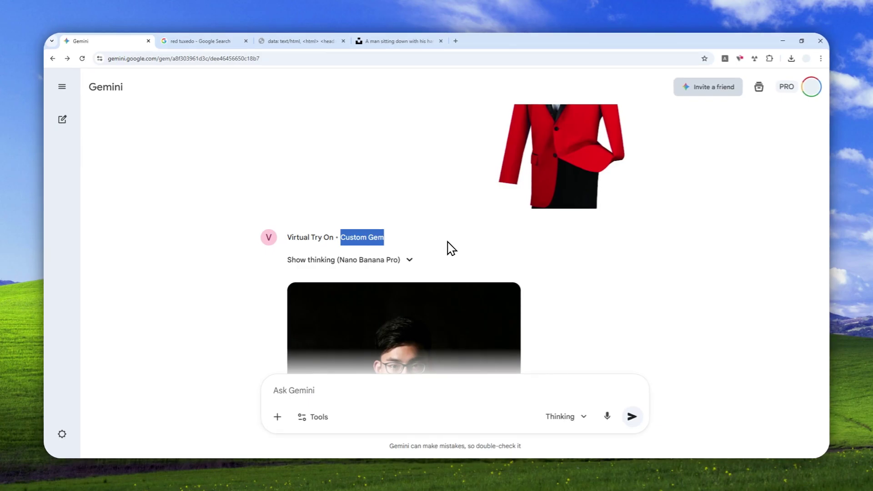
scroll(435, 209, "down", 3)
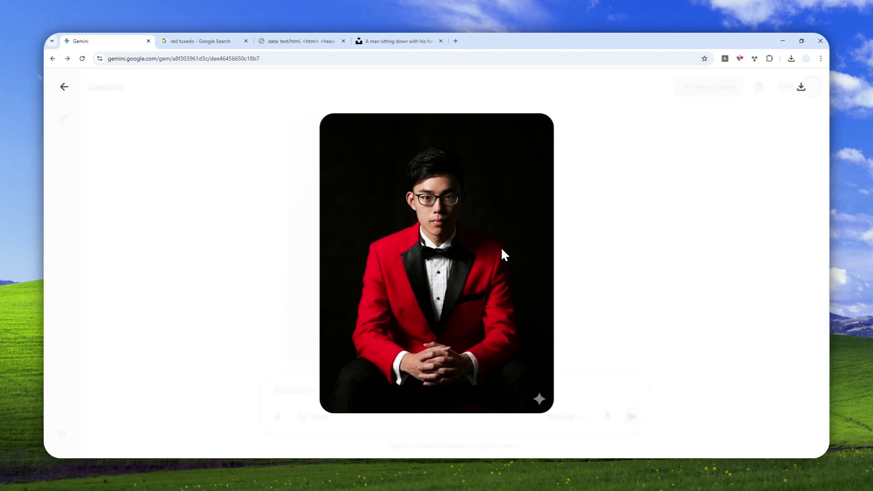
left_click(64, 86)
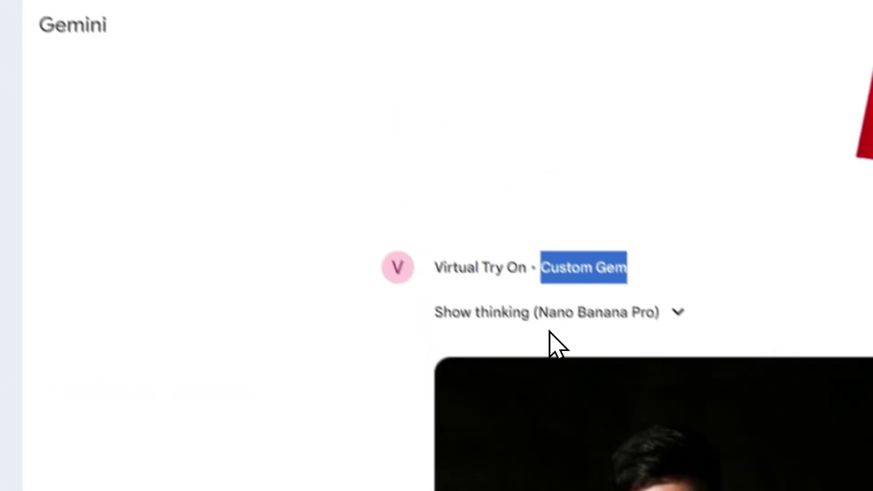
left_click(477, 273)
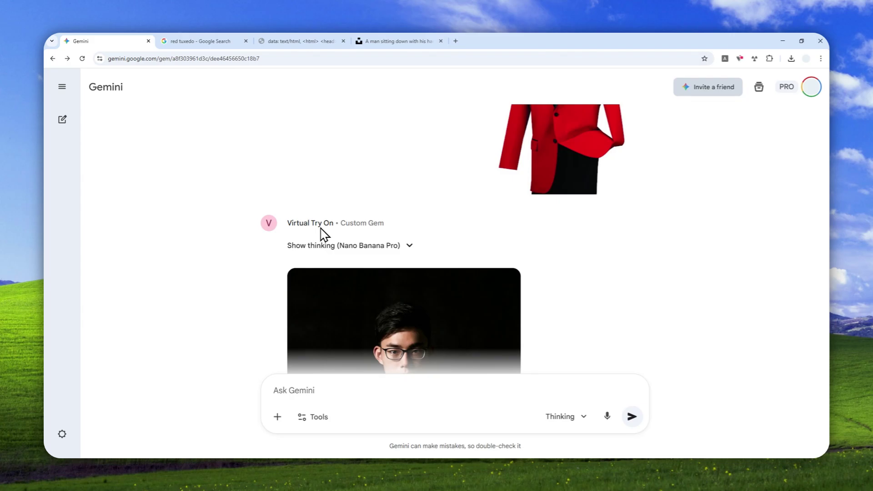
scroll(442, 232, "up", 2)
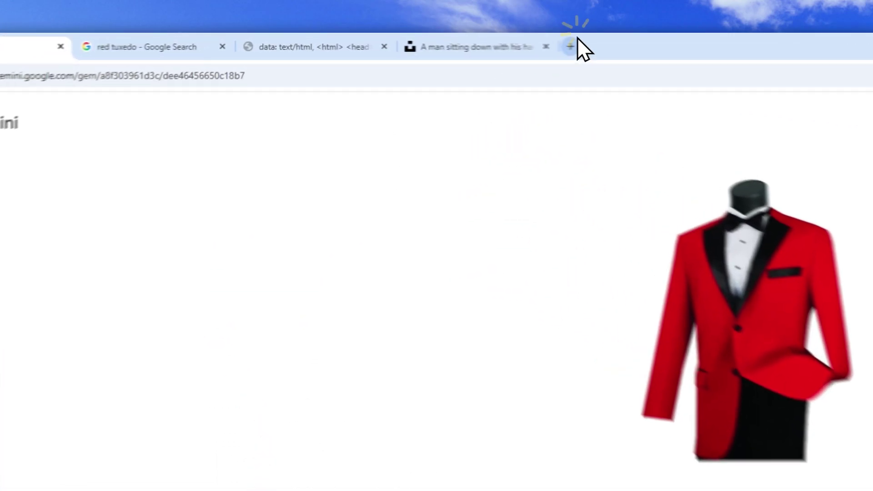
- Load gemini.google.com in a new tab and start a New Gem from Explore Gems
left_click(455, 41)
type("gemini.google.com")
left_click(132, 74)
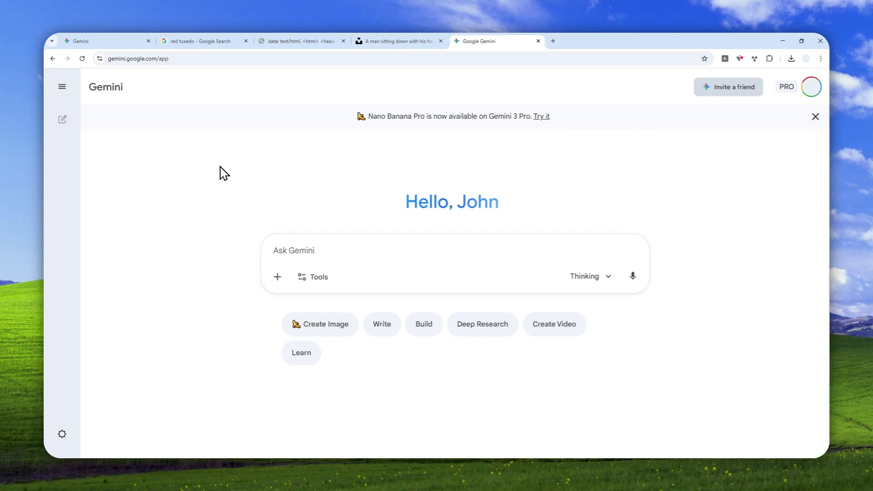
left_click(62, 86)
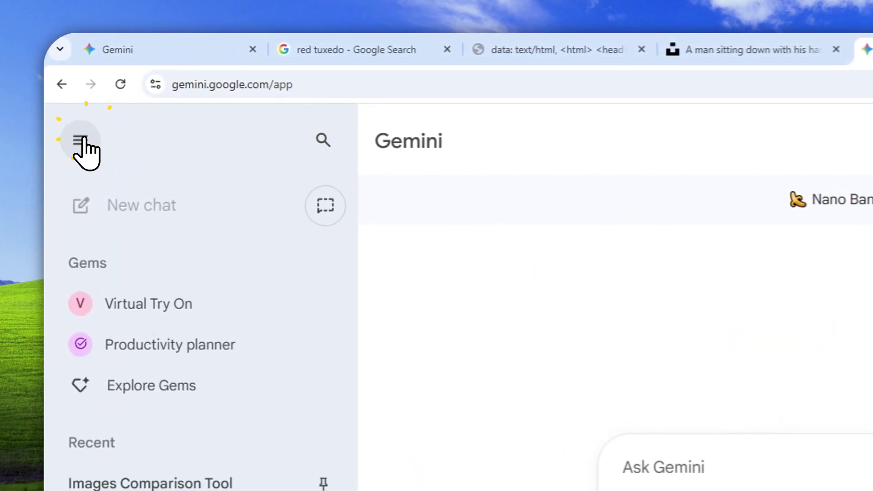
left_click(150, 385)
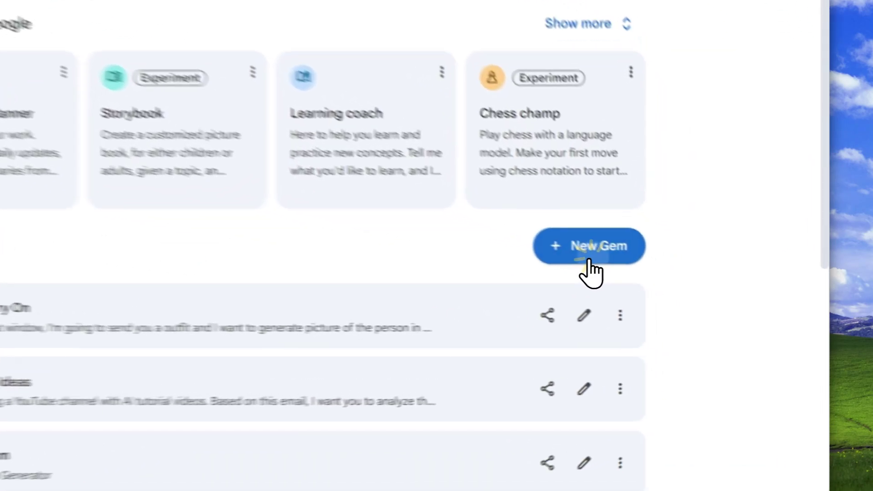
left_click(690, 298)
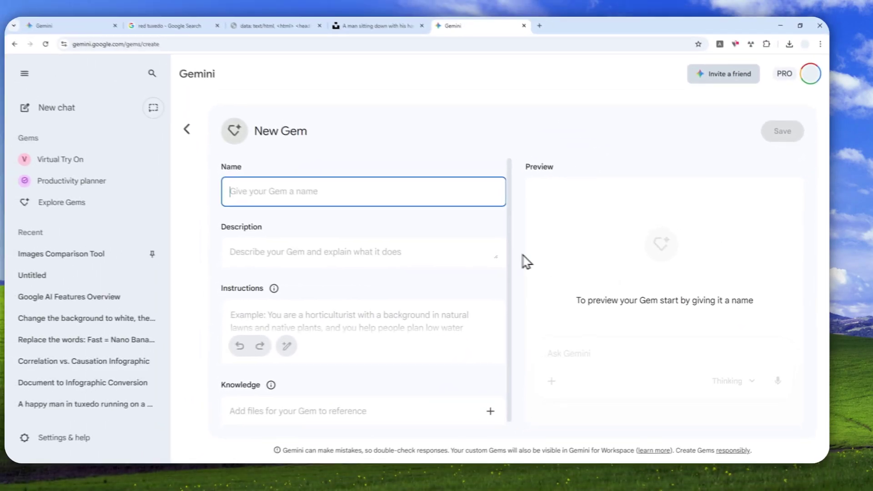
- Enter 'Virtual Try On 2' as the Gem name, leaving the description empty
type("Virtual Try On 2")
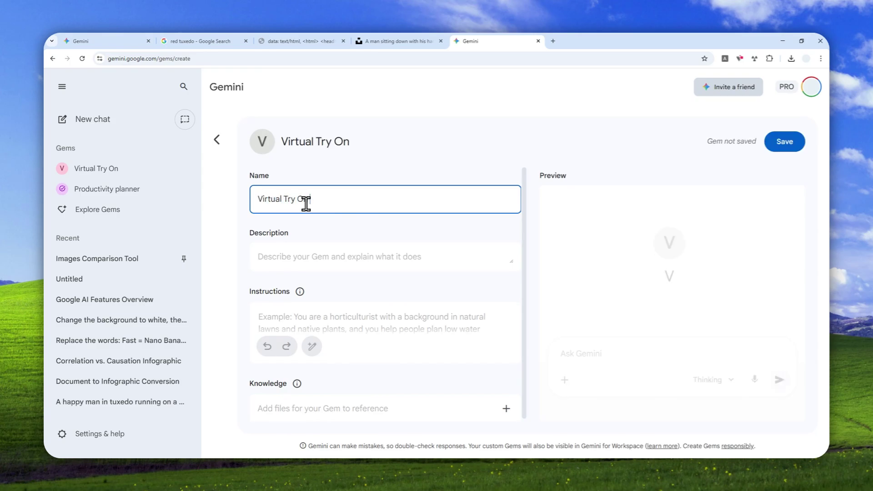
double_click(323, 202)
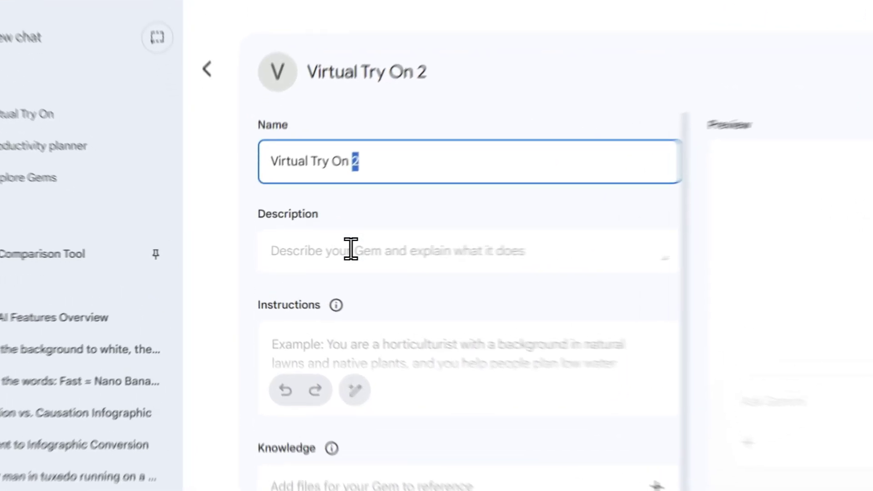
left_click(293, 261)
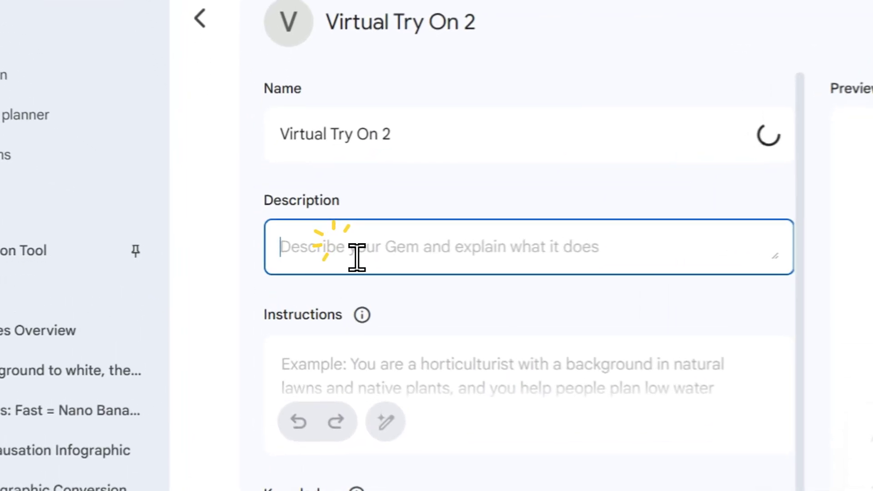
scroll(344, 259, "down", 1)
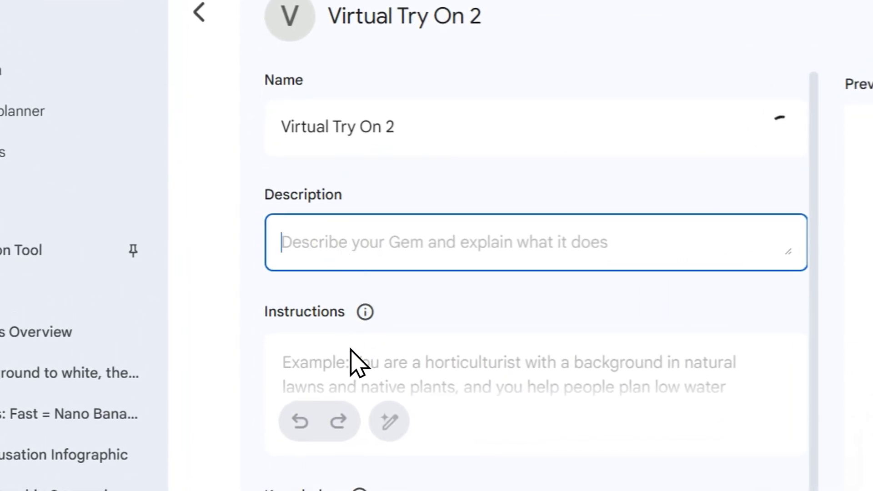
- Copy the prepared instruction sentence from the data:text/html tab into the Gem's Instructions box
left_click(536, 28)
left_click(324, 32)
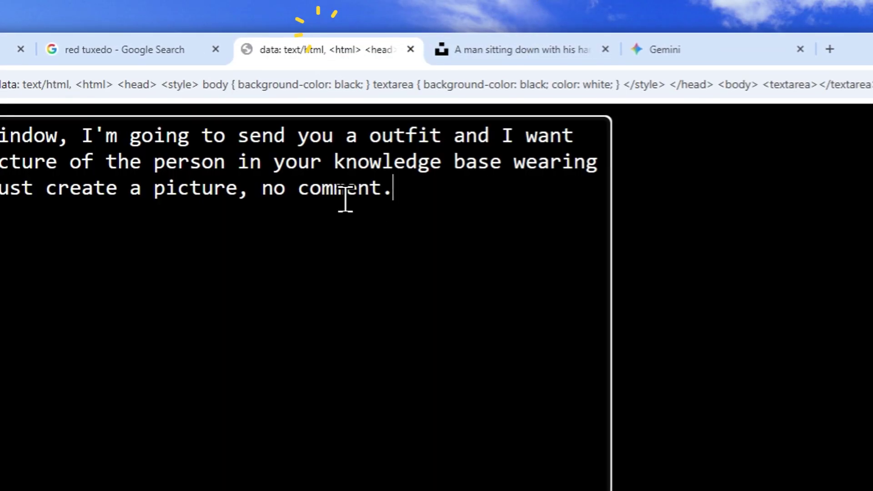
left_click_drag(394, 189, 0, 131)
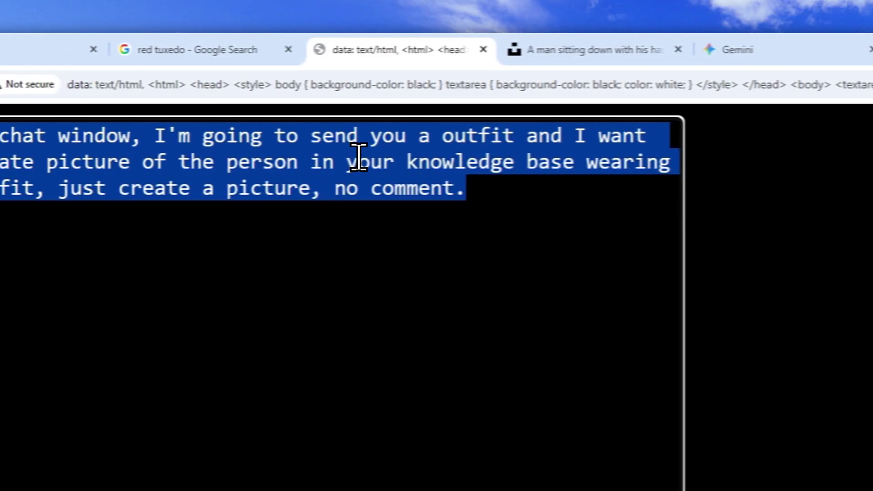
right_click(348, 149)
left_click(395, 223)
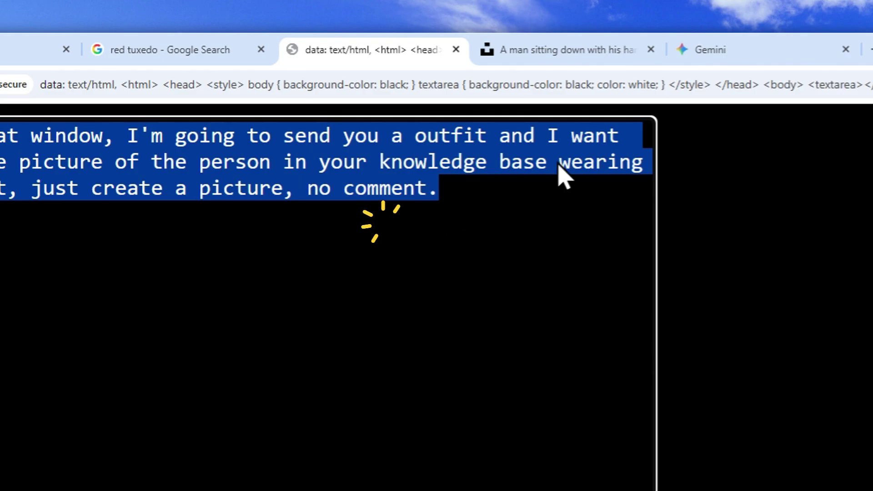
left_click(779, 35)
left_click(291, 339)
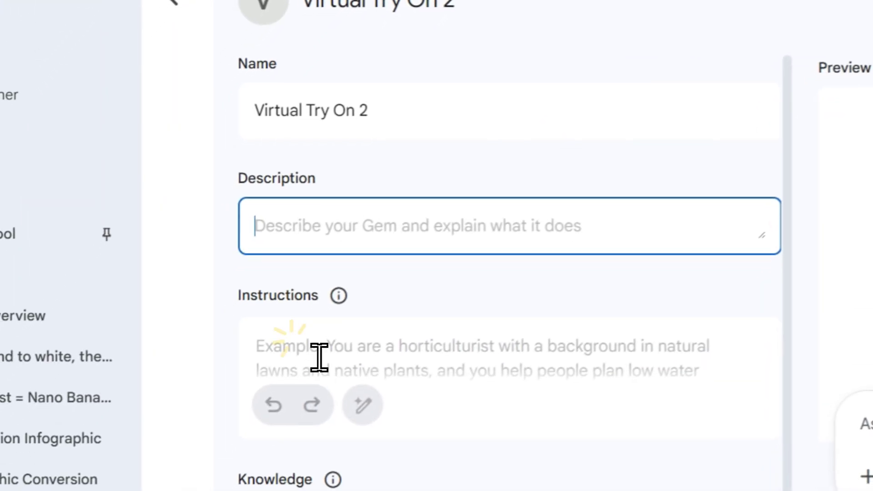
right_click(313, 336)
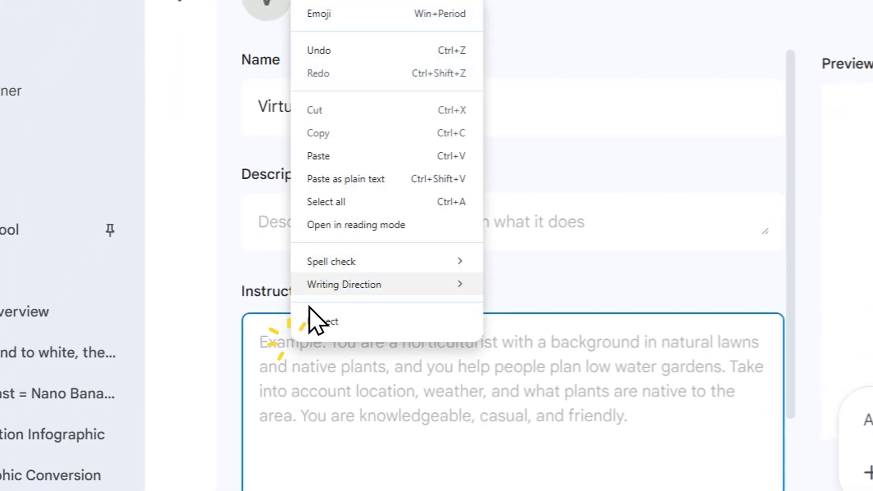
left_click(335, 156)
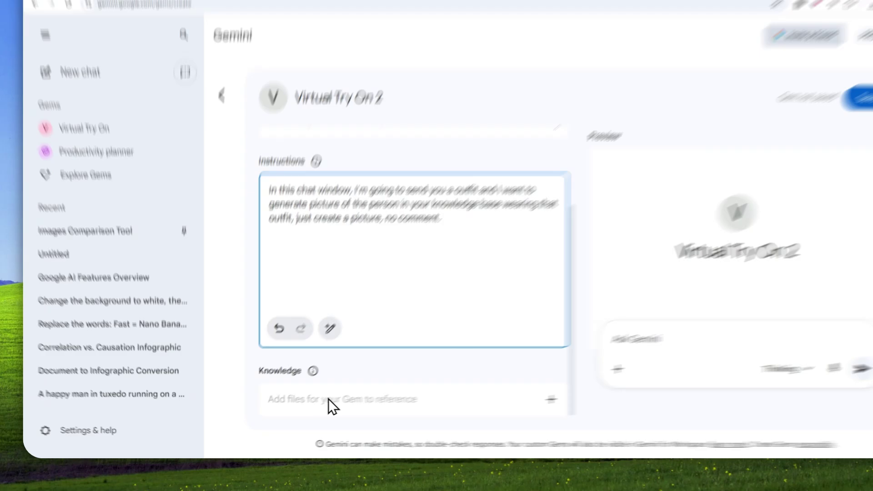
- Download the Unsplash portrait of the man in the light green sweater
left_click(298, 408)
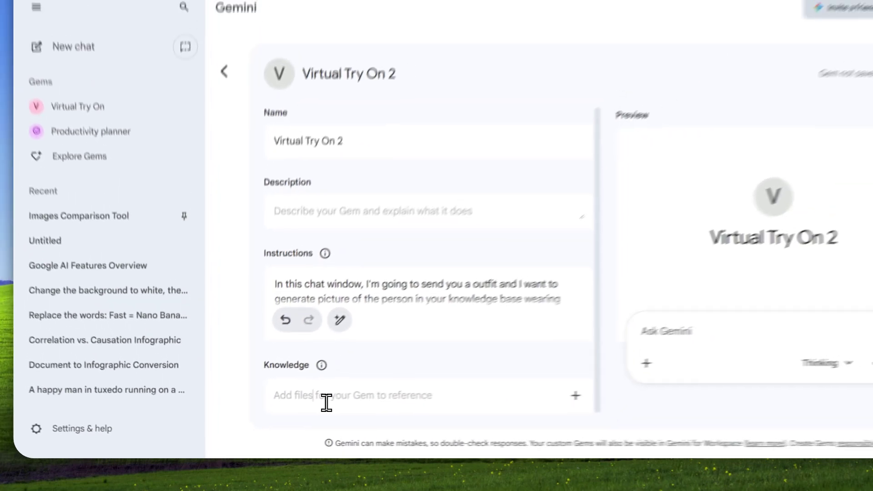
left_click(393, 40)
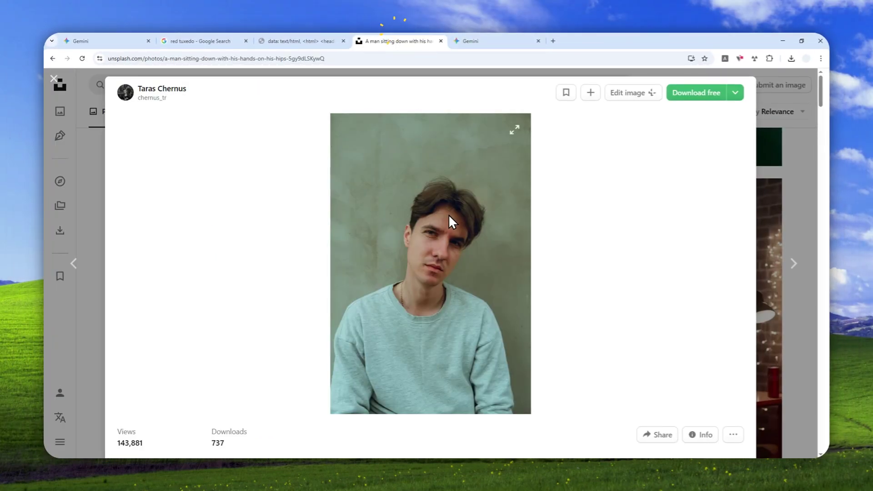
left_click(701, 94)
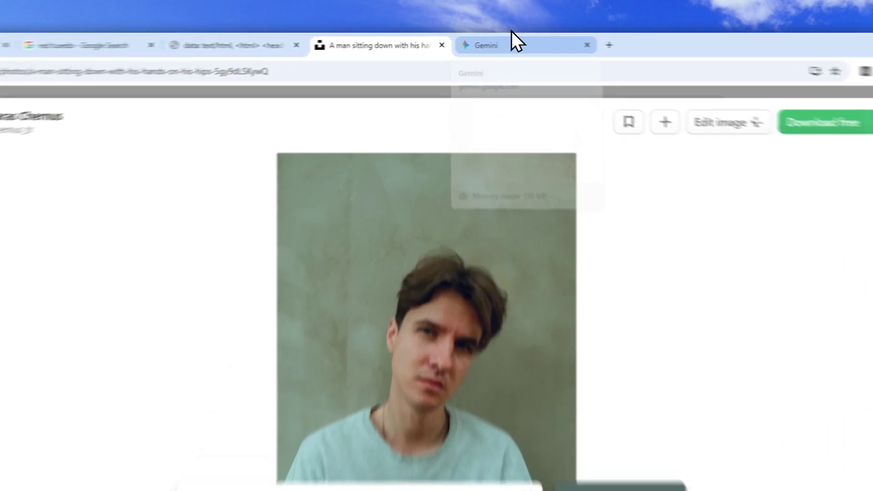
- Add the downloaded portrait of the man as the Gem's knowledge file
left_click(491, 40)
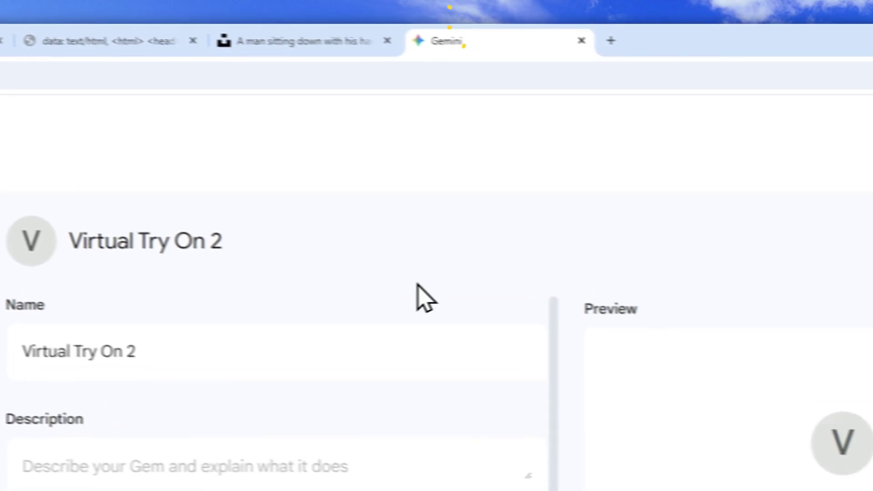
left_click(832, 80)
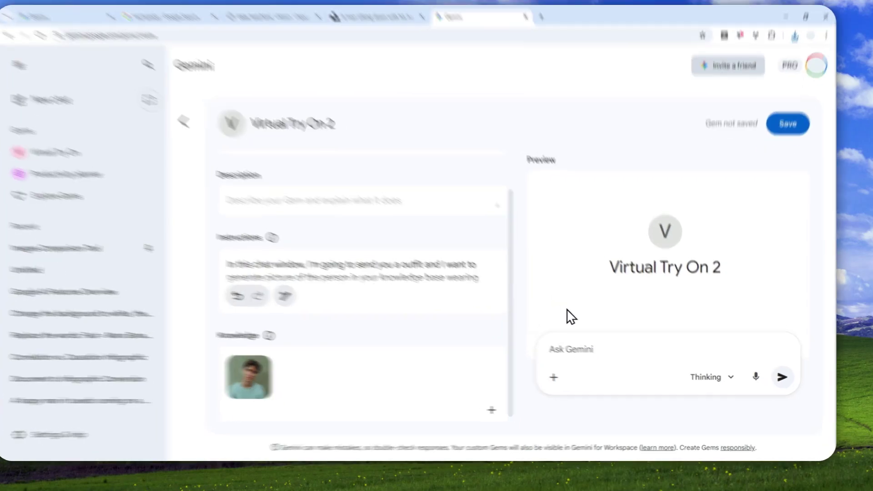
left_click(609, 359)
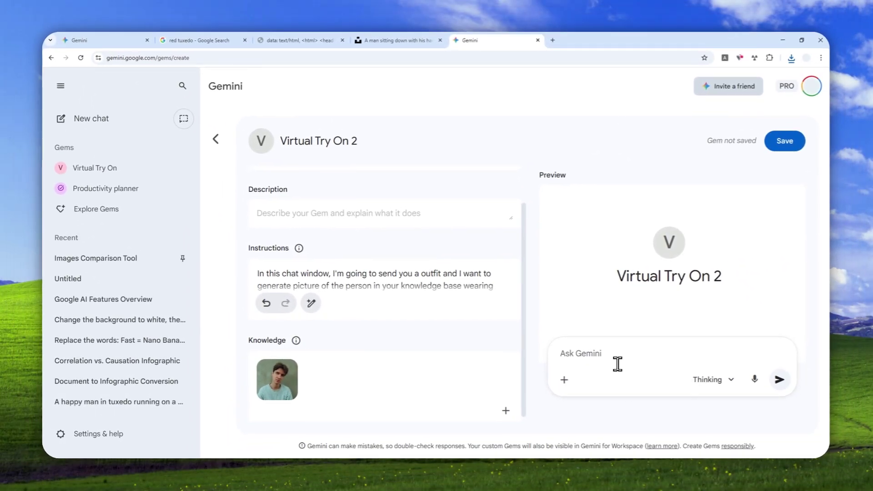
- Save the Virtual Try On 2 Gem and close the 'Gem has been created' confirmation
left_click(777, 142)
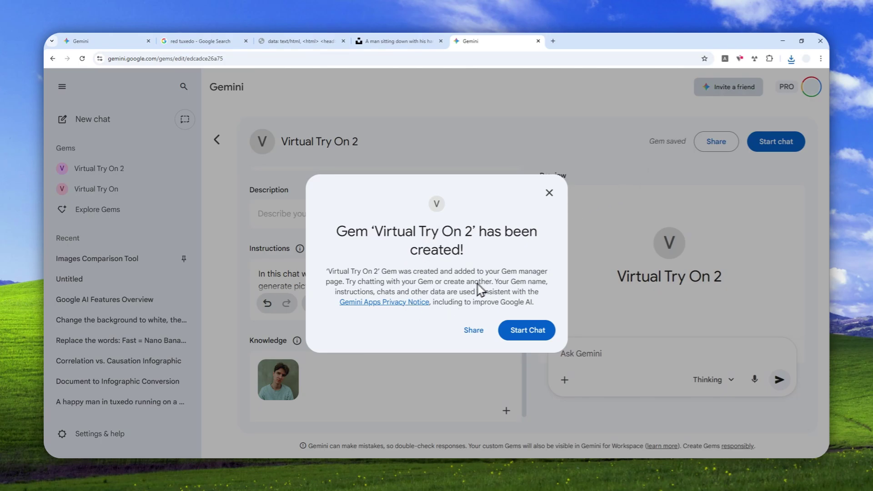
left_click(549, 193)
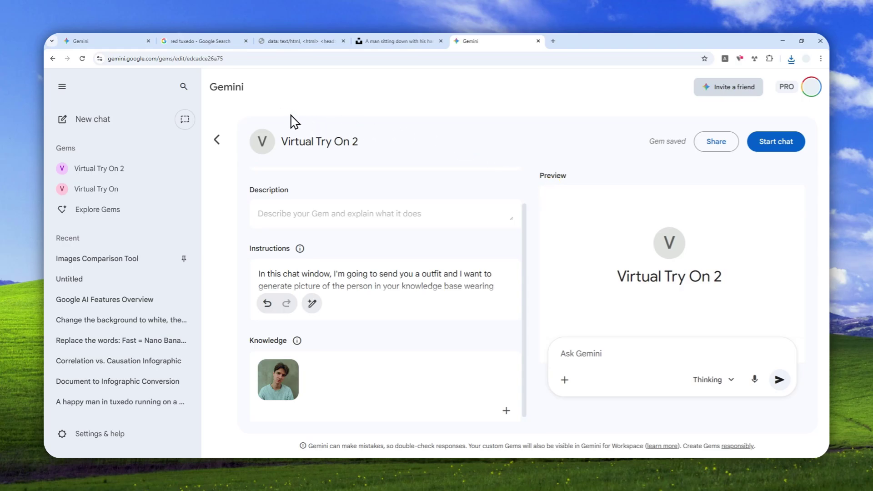
- Start an empty chat with Virtual Try On 2 from the sidebar's Gems list
left_click(234, 93)
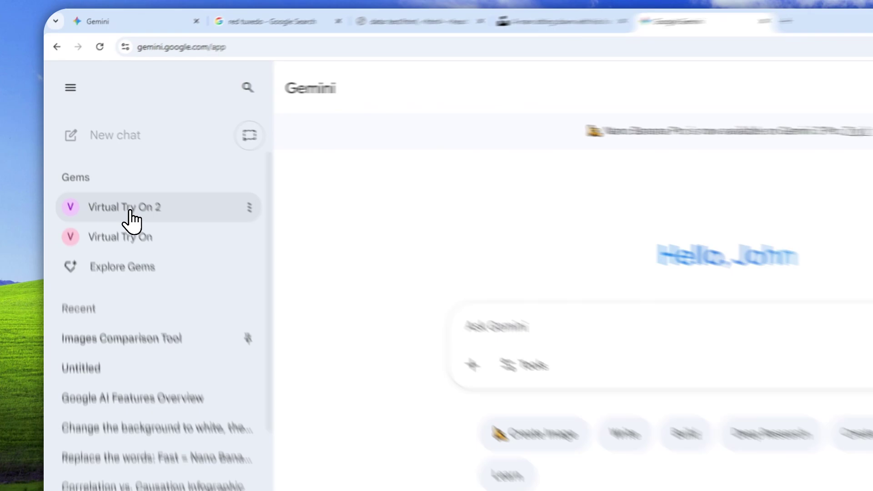
left_click(103, 168)
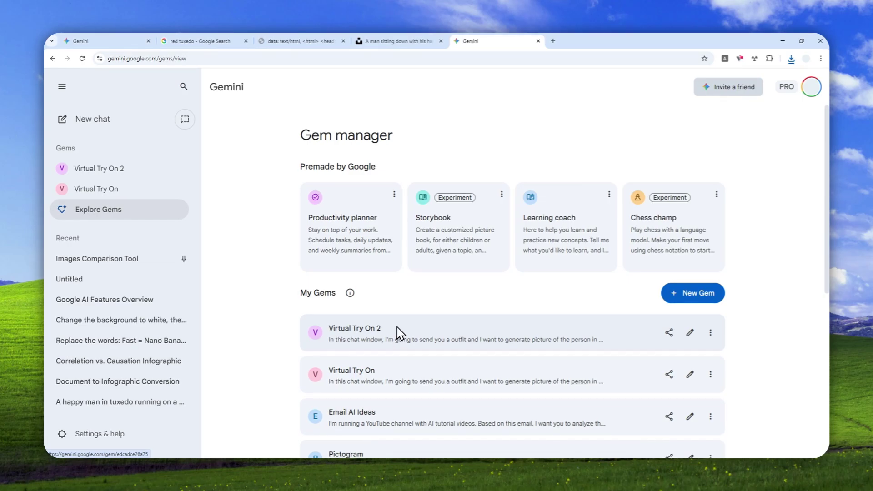
left_click(228, 87)
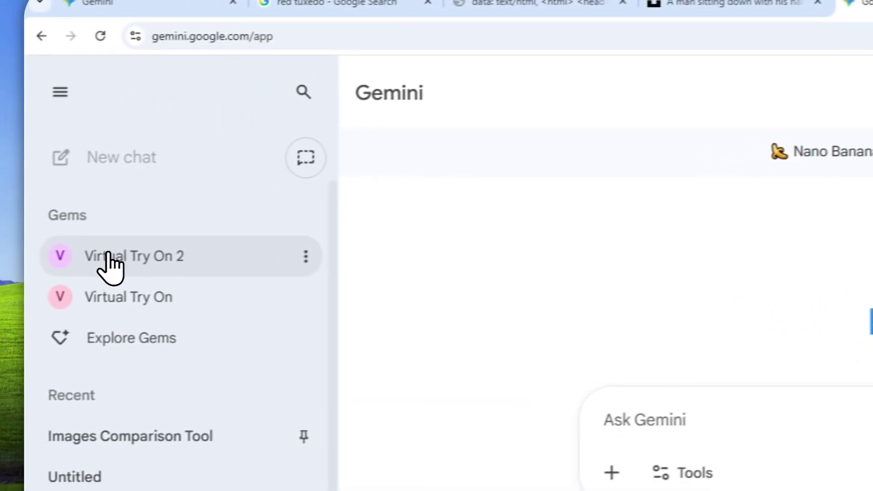
left_click(165, 254)
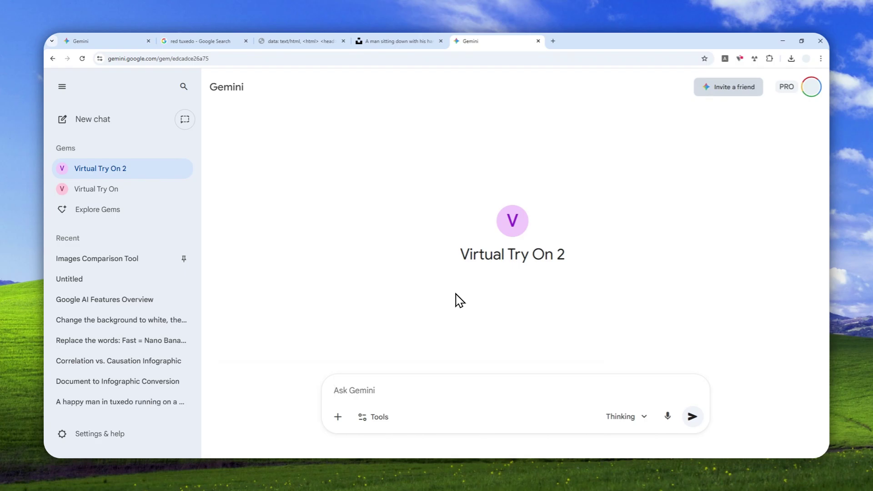
- Replace the red tuxedo search with a 'hawaiian shirt men' image search
left_click(234, 41)
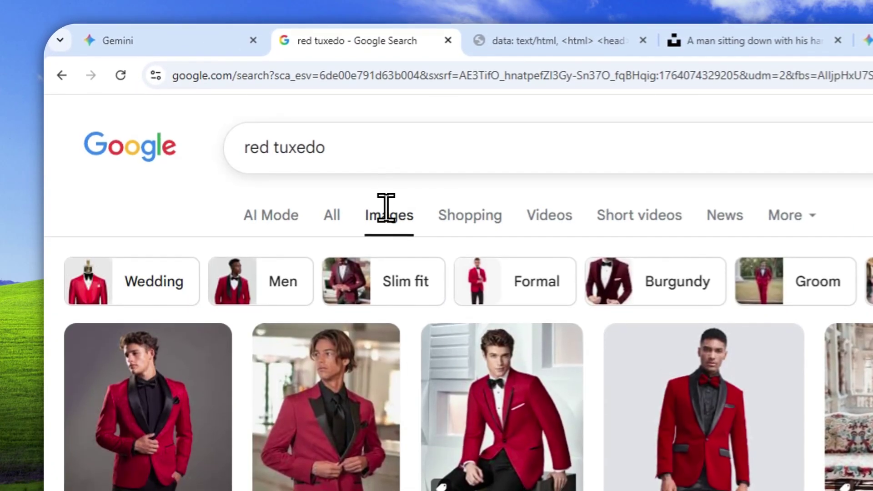
left_click_drag(393, 164, 247, 196)
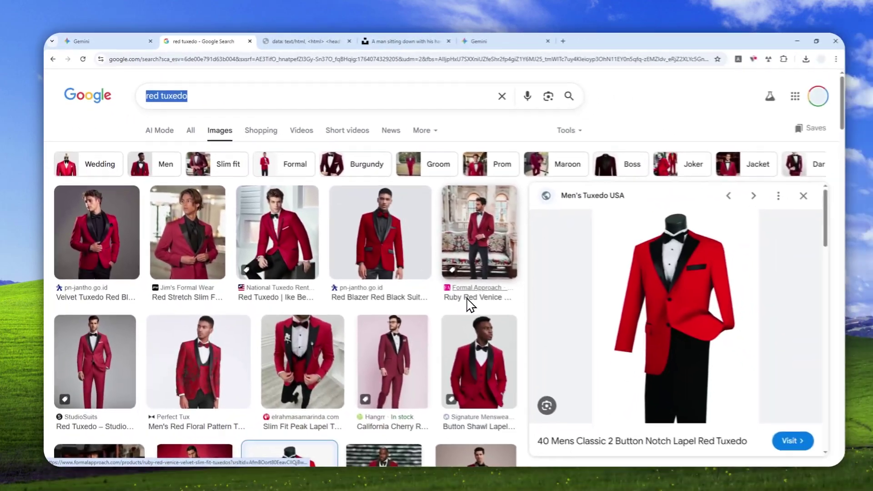
type("hawi")
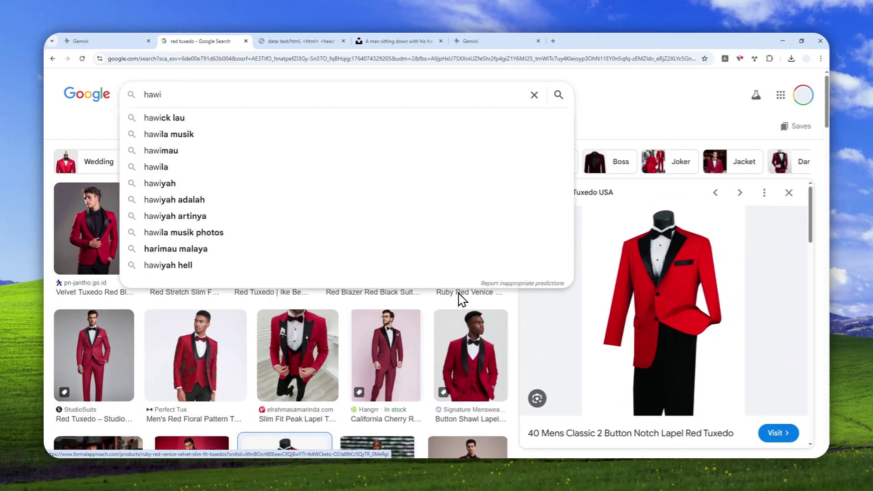
key("BackSpace")
type("aiian shirt men")
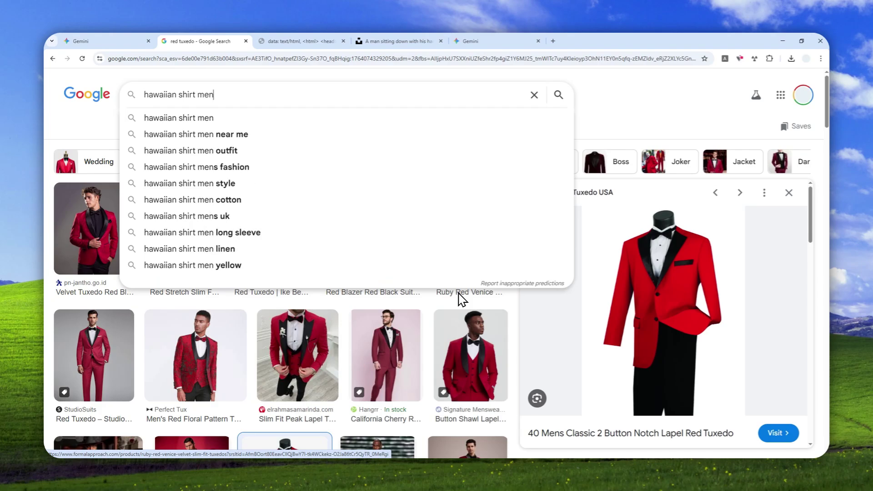
key("Return")
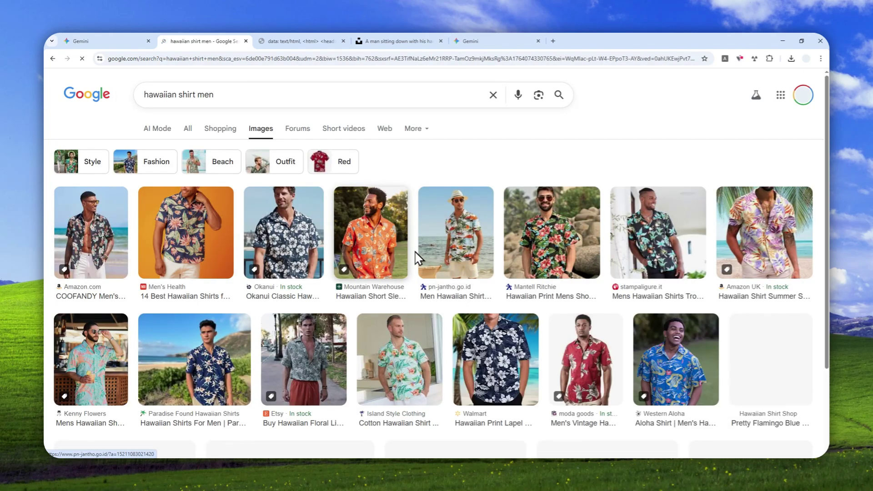
- Open the orange sunset palm-tree shirt result and copy its image
scroll(364, 223, "down", 4)
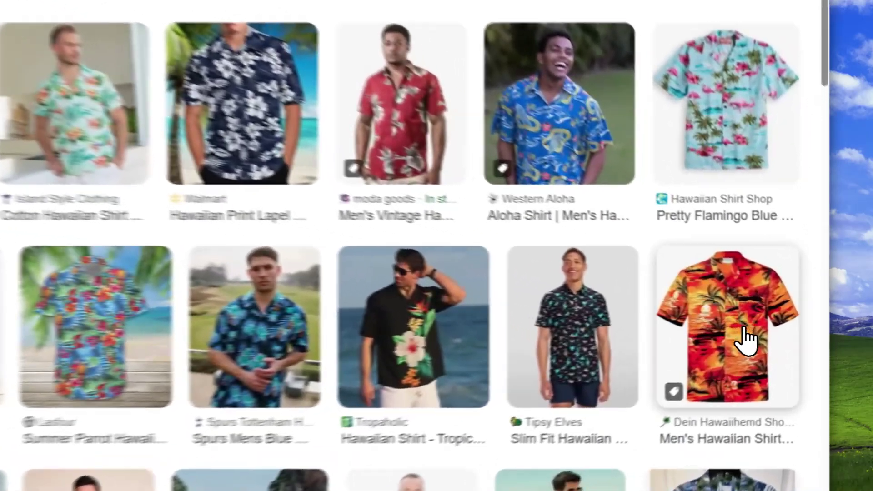
left_click(745, 339)
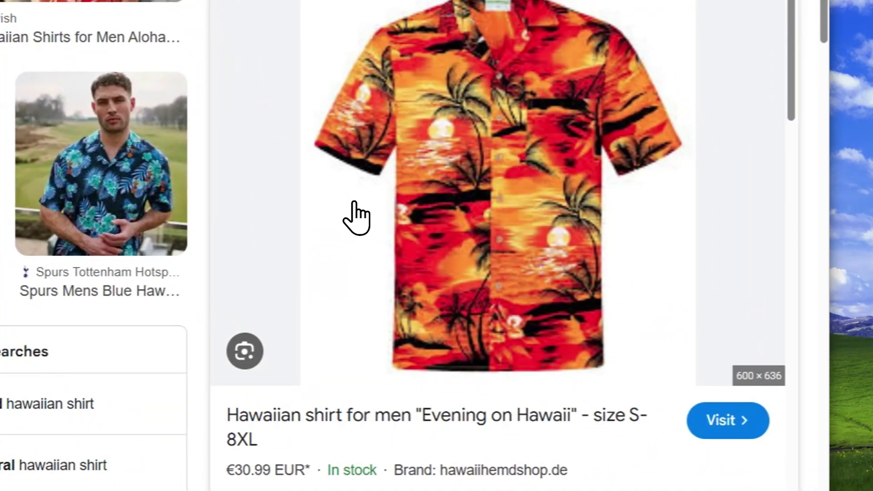
right_click(510, 158)
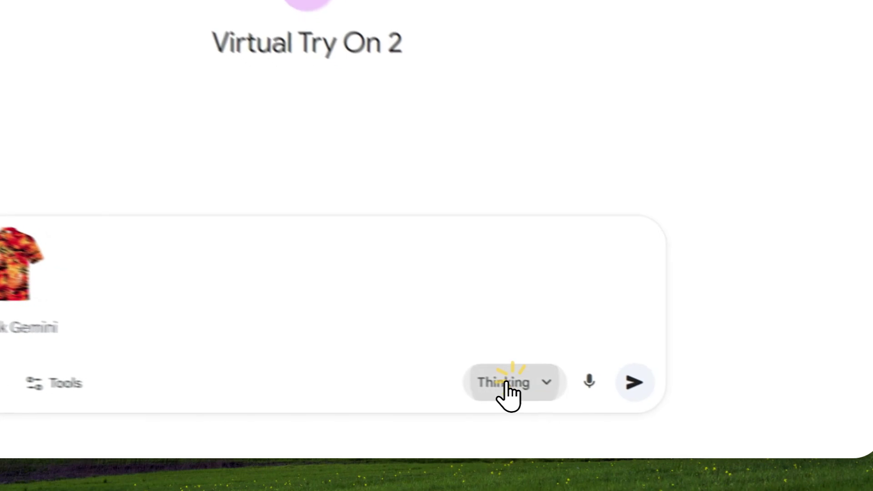
- Send the pasted shirt image to the Gem with the Thinking with 3 Pro model
left_click(619, 414)
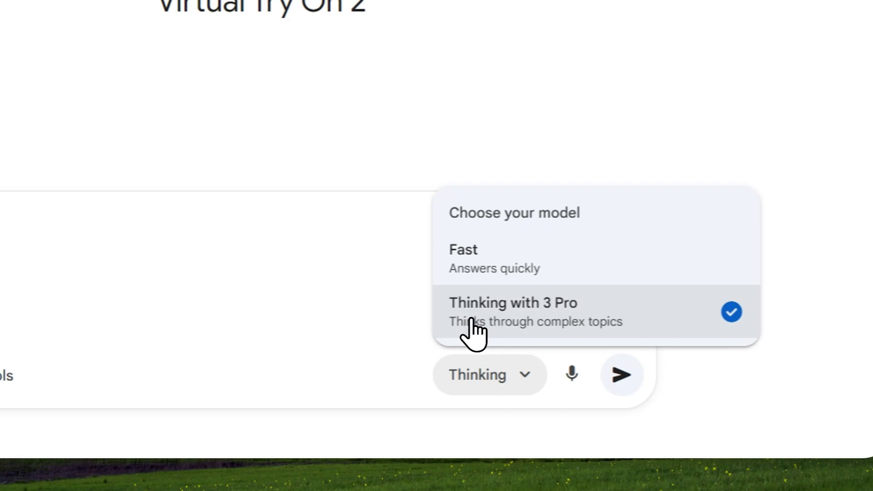
left_click(482, 318)
left_click(484, 384)
left_click(480, 258)
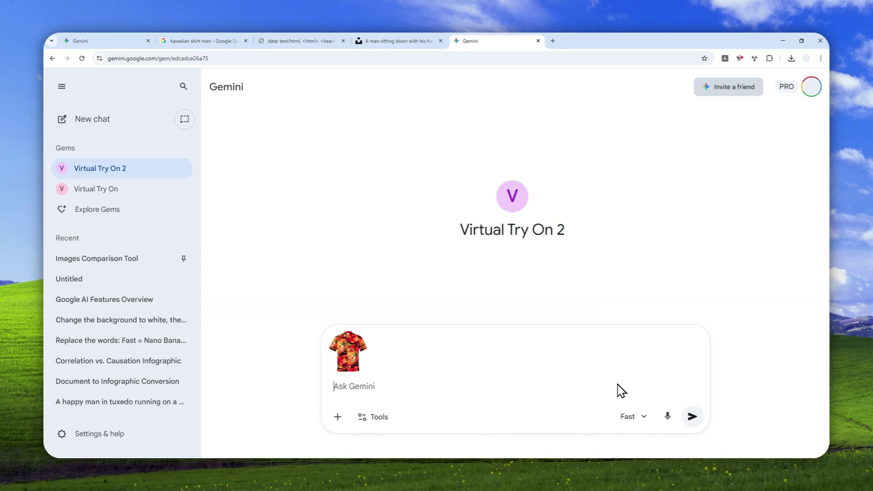
left_click(626, 411)
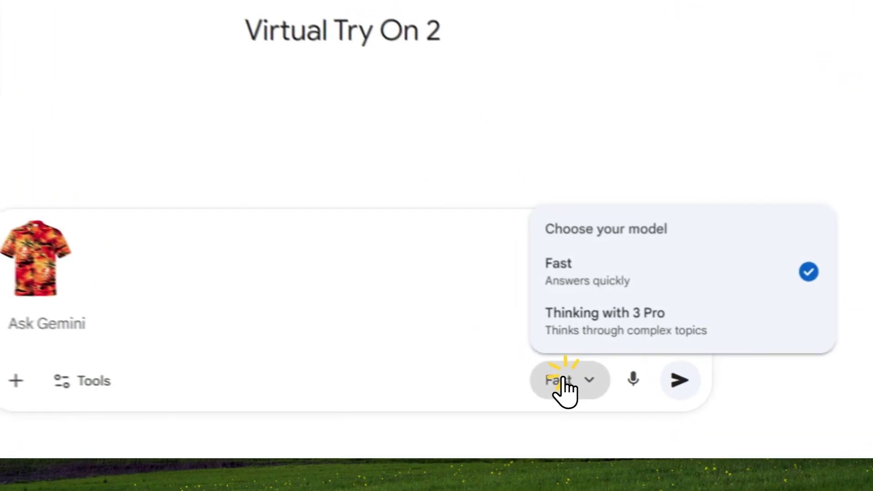
left_click(574, 314)
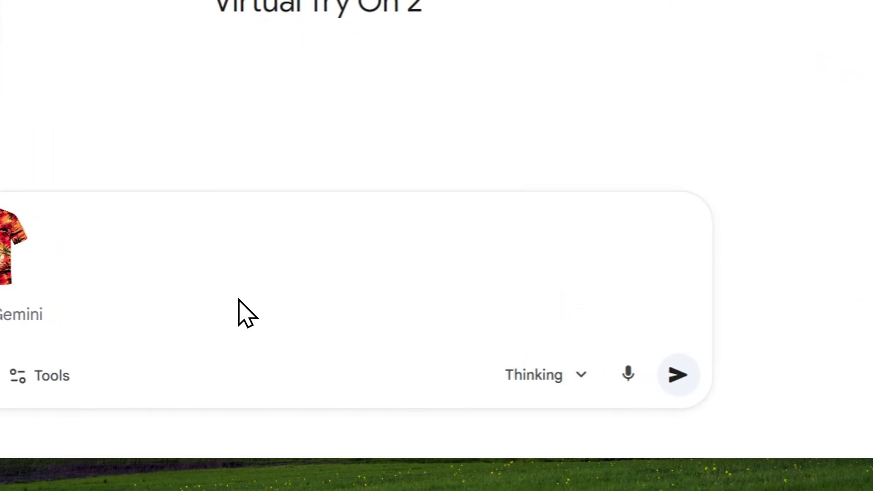
left_click(678, 374)
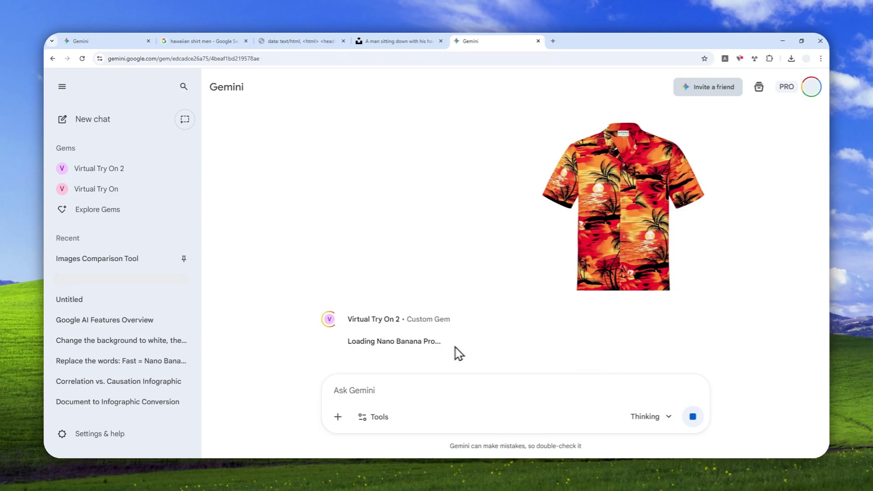
- Let Nano Banana Pro finish the photo of the man wearing the orange Hawaiian shirt
left_click(372, 341)
left_click(433, 343)
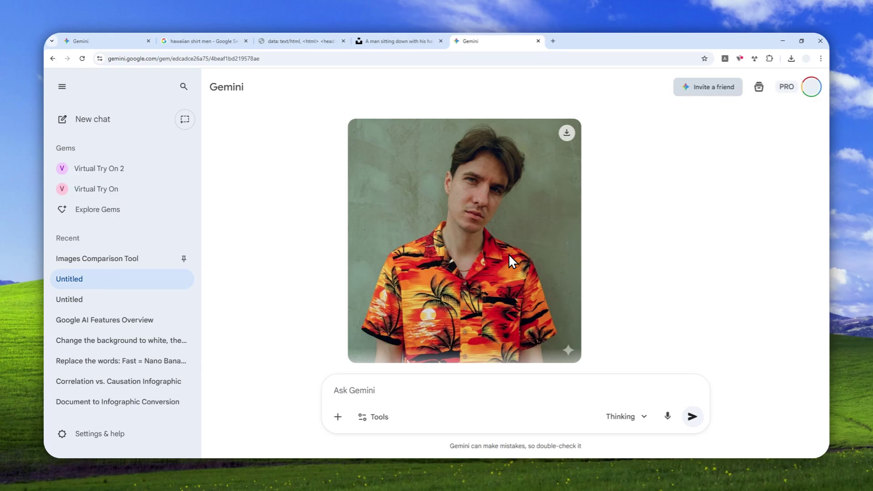
- Compare the enlarged generated try-on image against the original Unsplash photo of the man
left_click(380, 42)
left_click(495, 41)
left_click(496, 226)
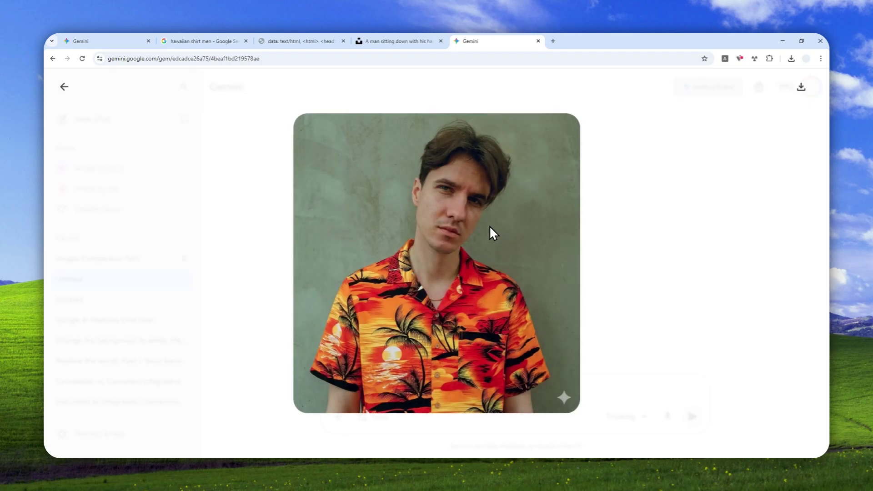
left_click(64, 86)
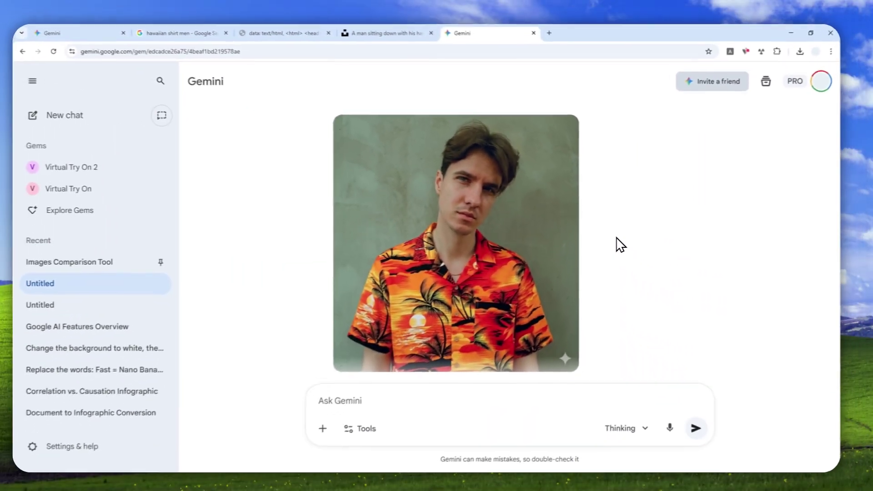
- Scroll through the chat to review the orange shirt image and the generated try-on photo
scroll(619, 264, "up", 5)
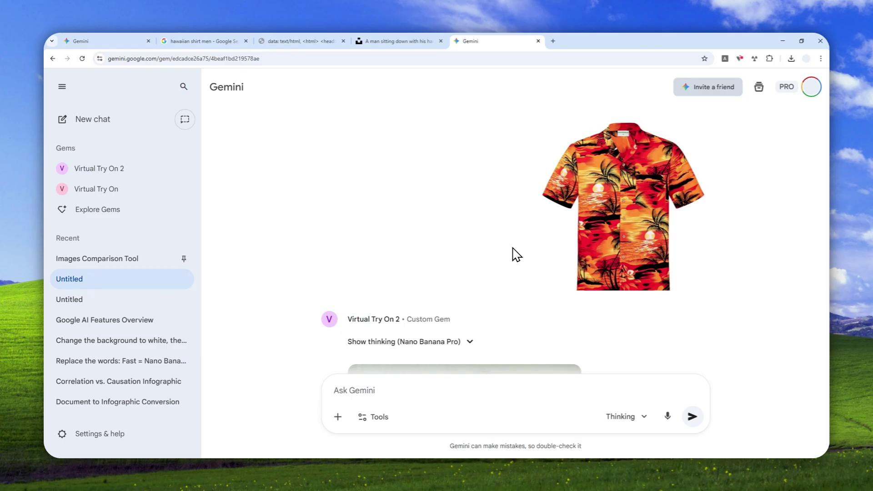
scroll(513, 251, "down", 5)
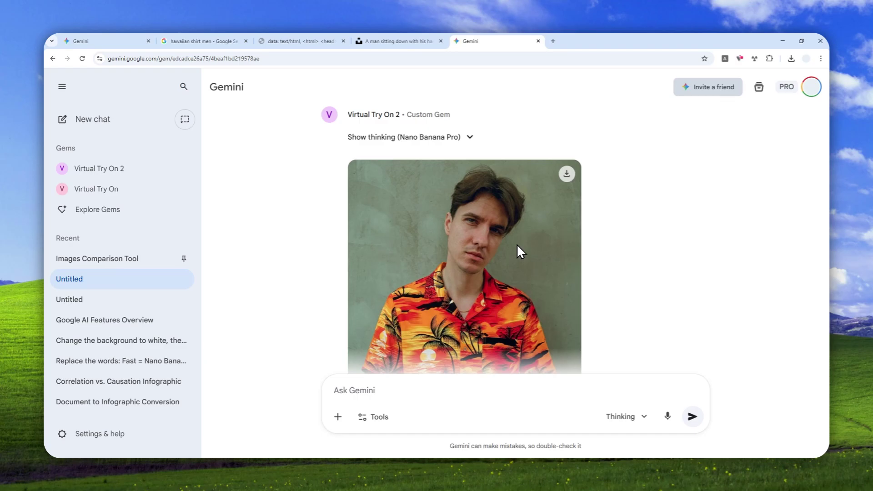
scroll(517, 246, "down", 2)
scroll(516, 246, "up", 1)
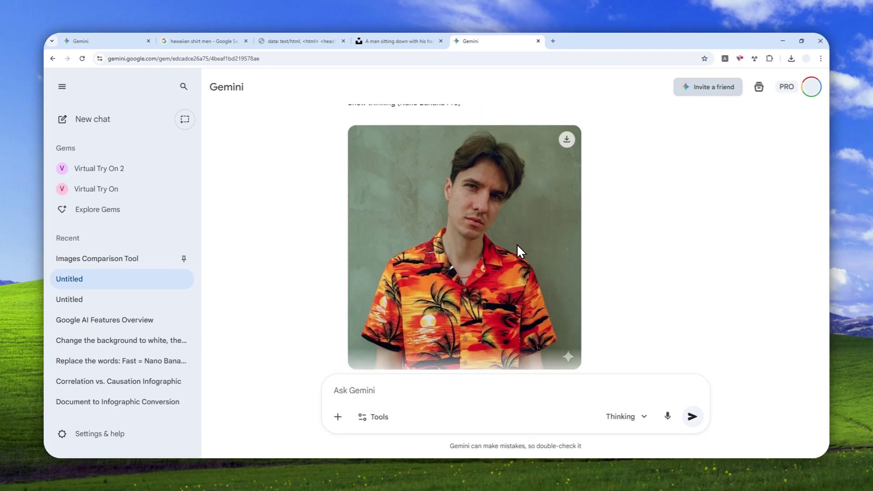